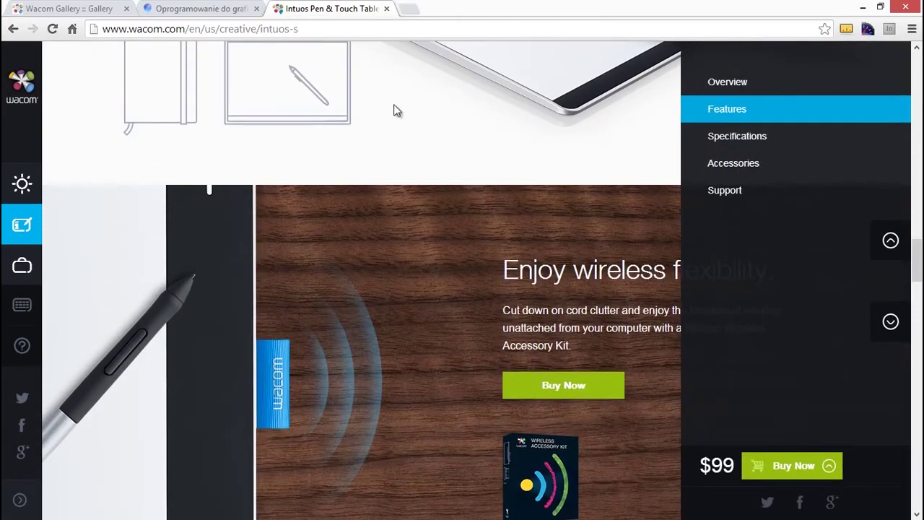
Look through the Wacom Gallery page and the Corel Painter X3 product page.
click(106, 10)
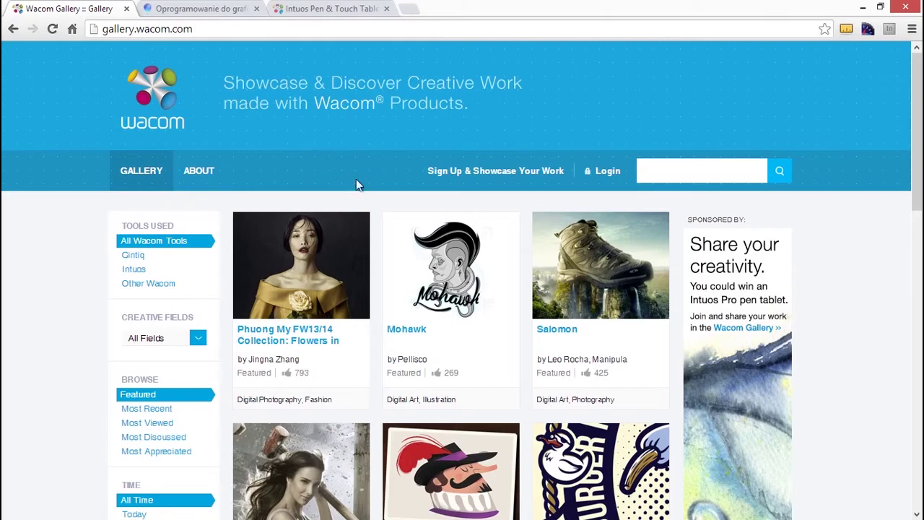
drag(915, 123, 653, 109)
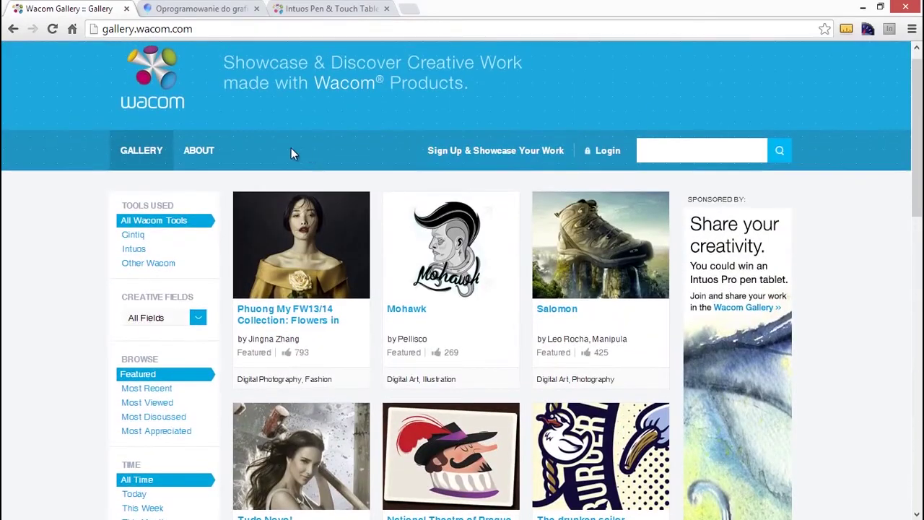
click(201, 8)
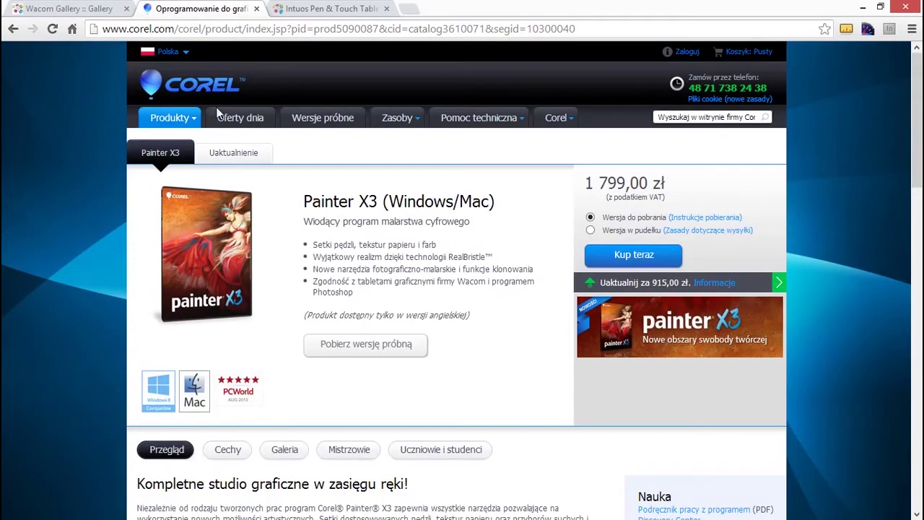
drag(915, 129, 916, 179)
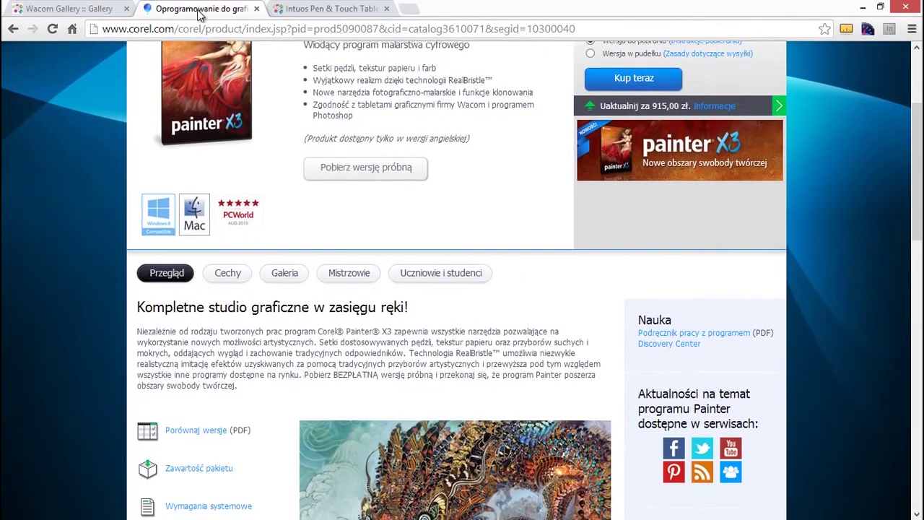
drag(917, 222, 915, 321)
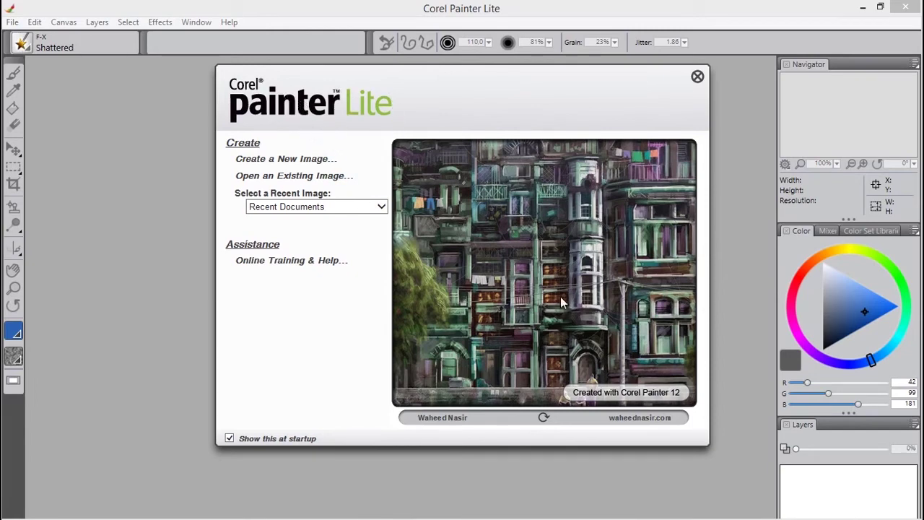
Browse the sample artworks shown on the Corel Painter Lite welcome screen.
click(230, 439)
click(545, 423)
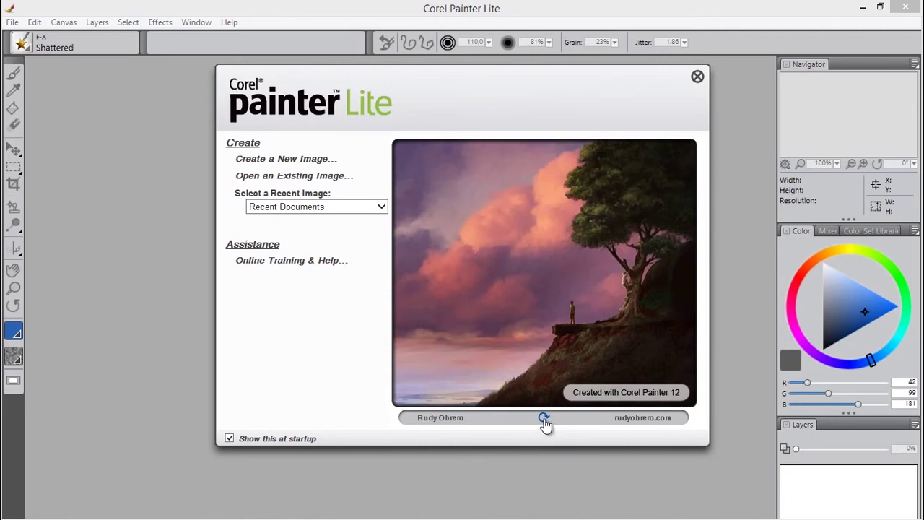
click(546, 425)
click(544, 423)
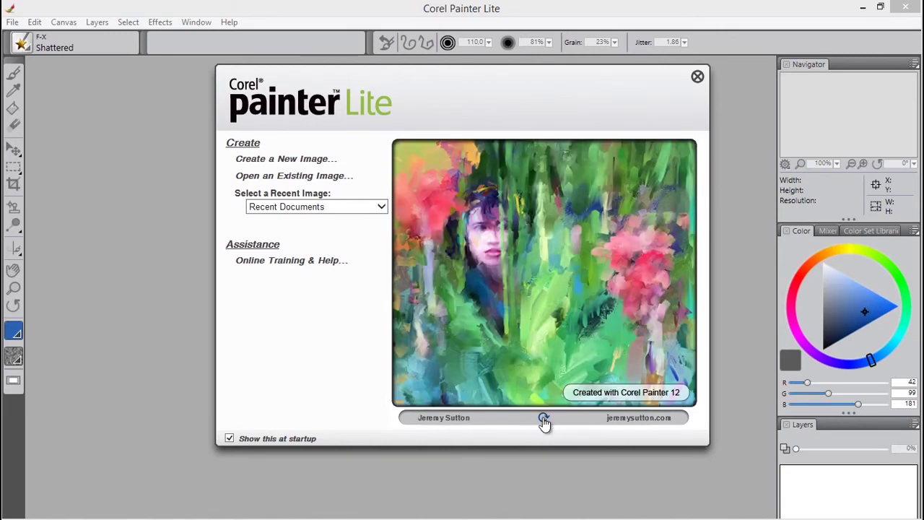
click(544, 418)
click(544, 418)
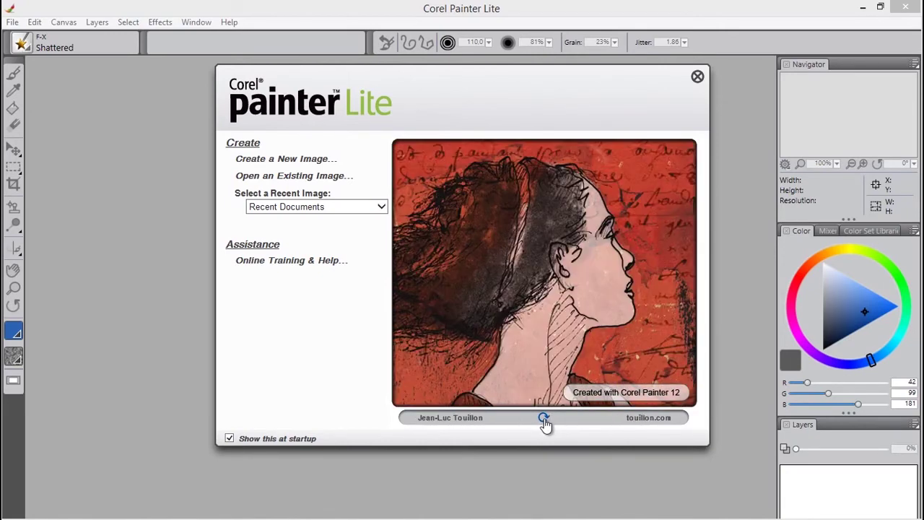
click(544, 418)
click(544, 419)
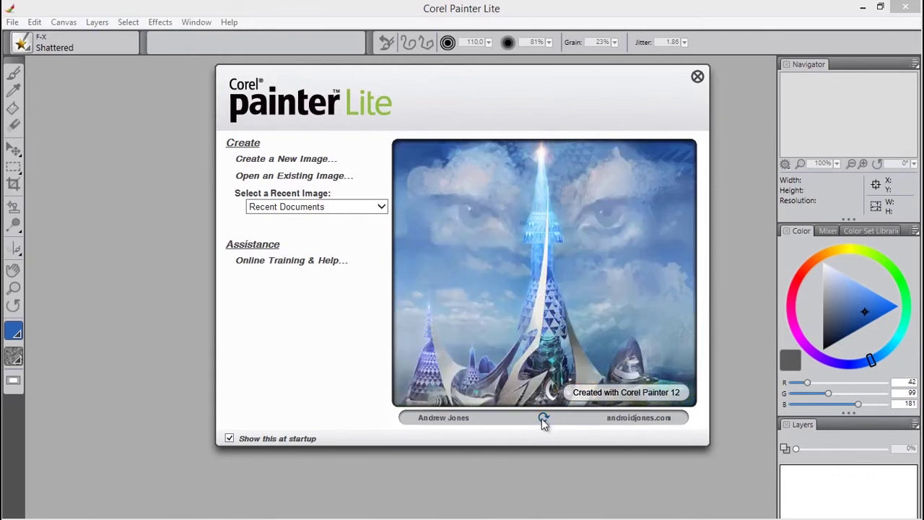
click(542, 418)
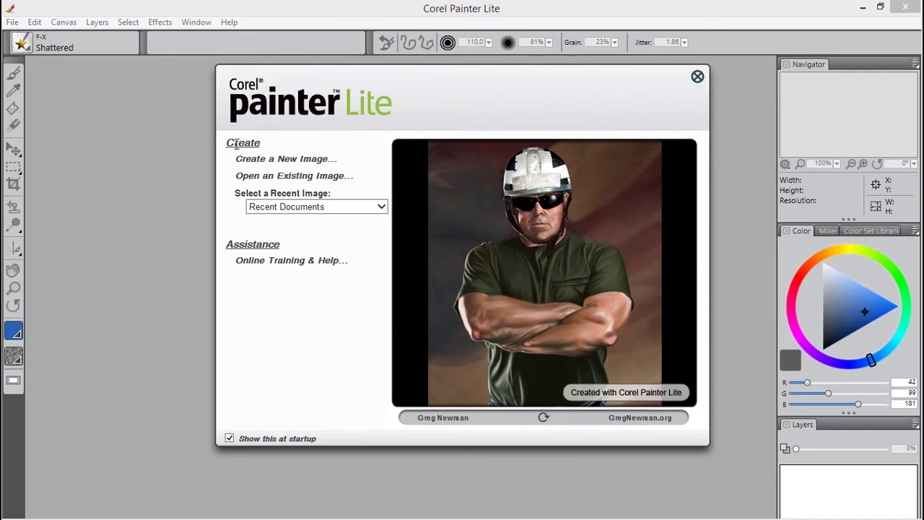
Start creating a new image and put its name field into editing.
click(287, 162)
drag(364, 340, 358, 161)
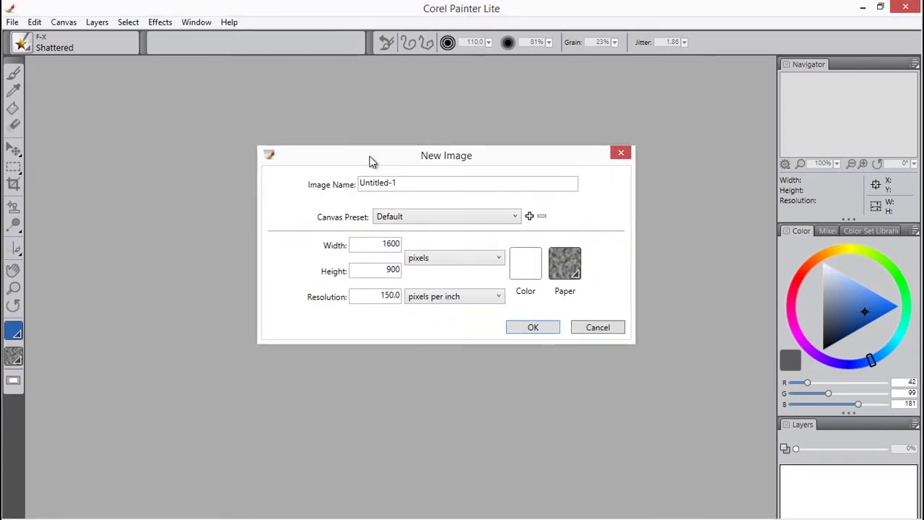
click(401, 194)
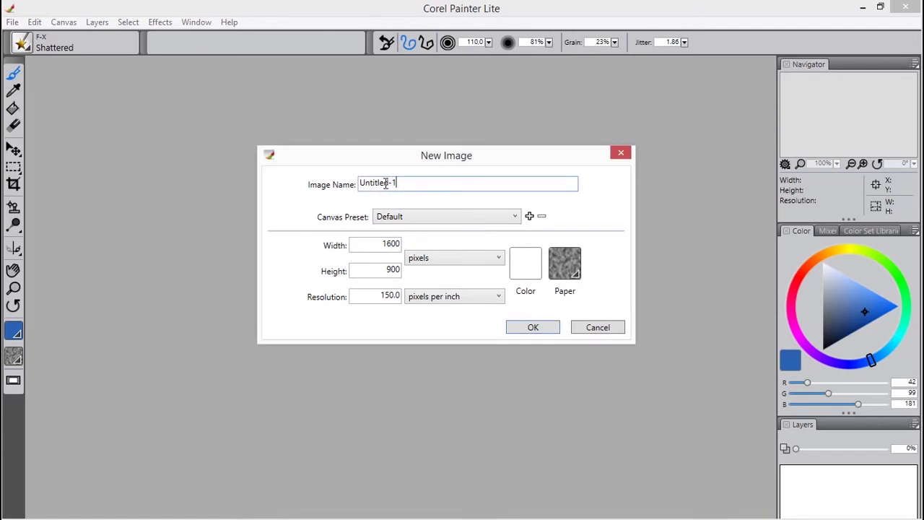
click(417, 185)
Try the Portrait canvas preset for the new image and switch back to Default.
click(517, 216)
click(428, 247)
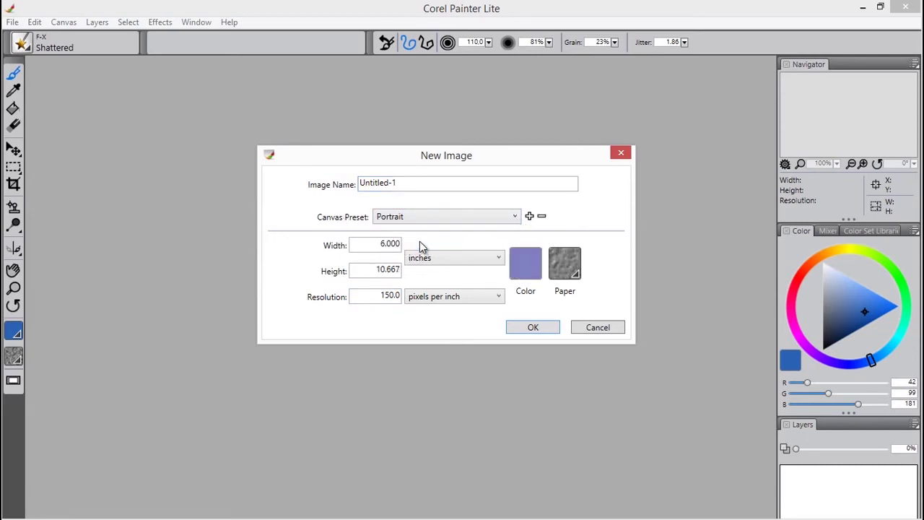
click(423, 218)
click(424, 232)
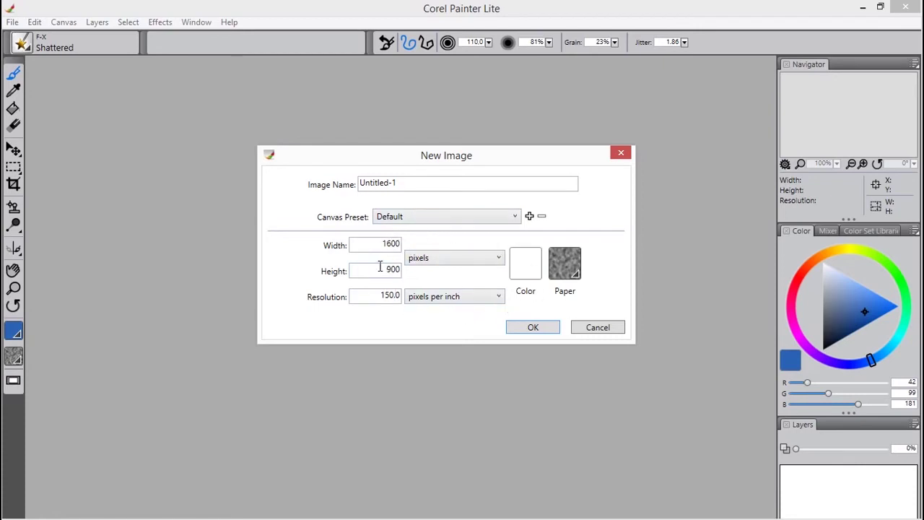
click(426, 218)
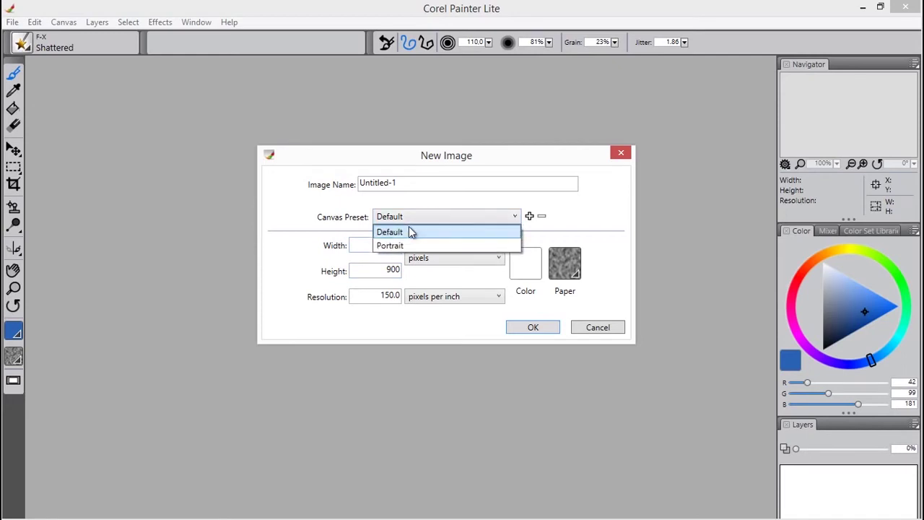
click(419, 231)
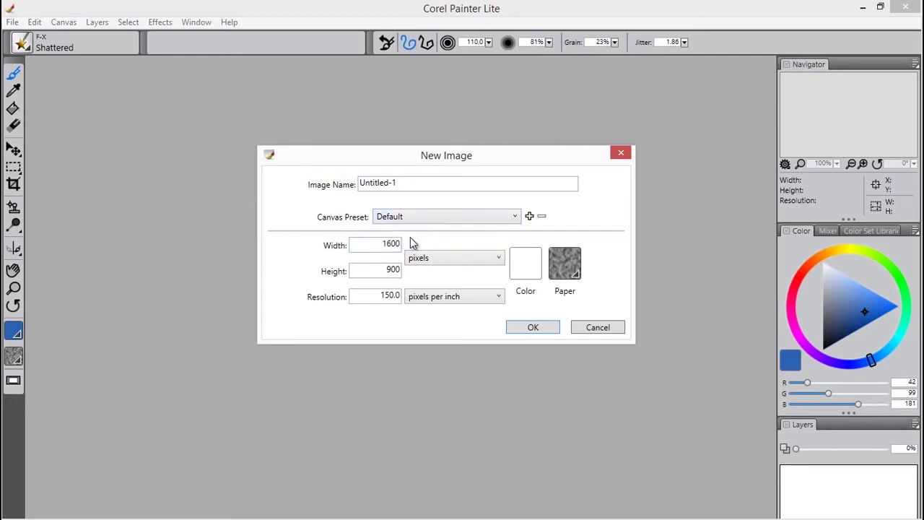
Switch the canvas size units to CM and set the width to 21.
click(428, 257)
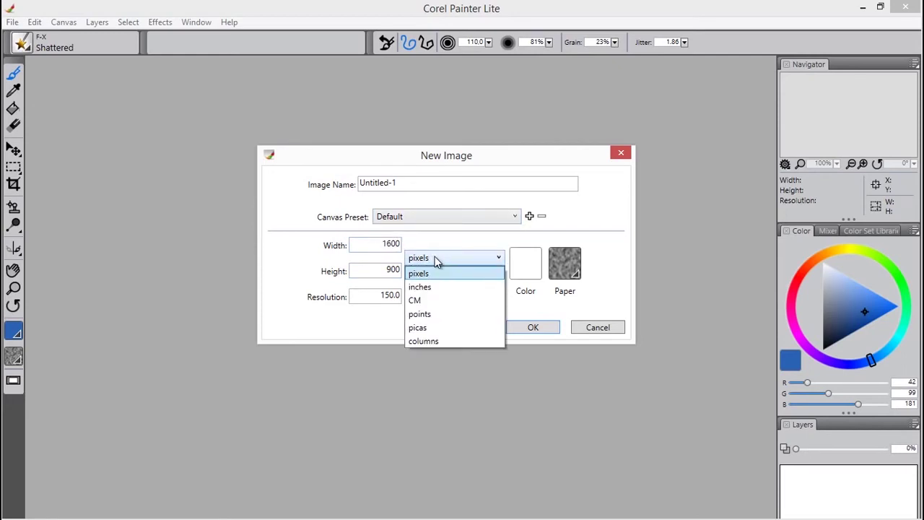
click(419, 301)
double_click(382, 244)
text(21)
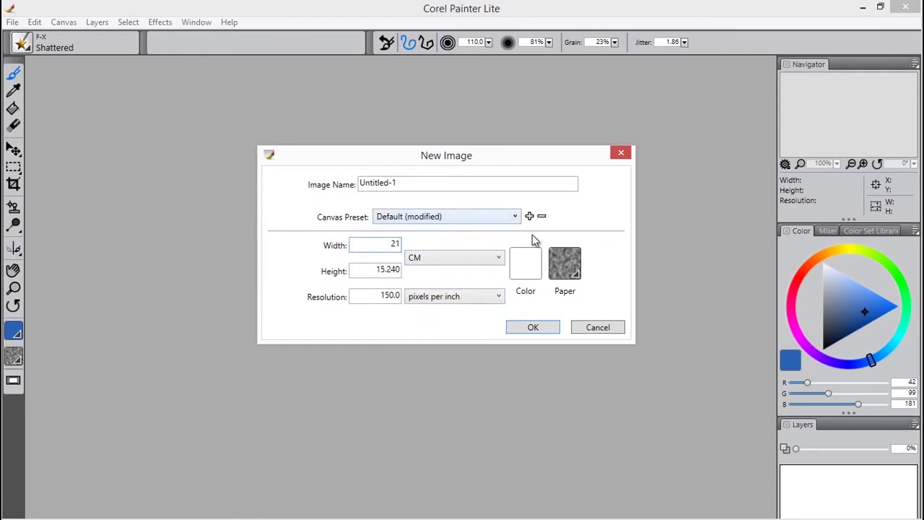
Set the new image's resolution to 300 pixels per inch, keeping CM as the size unit.
click(383, 296)
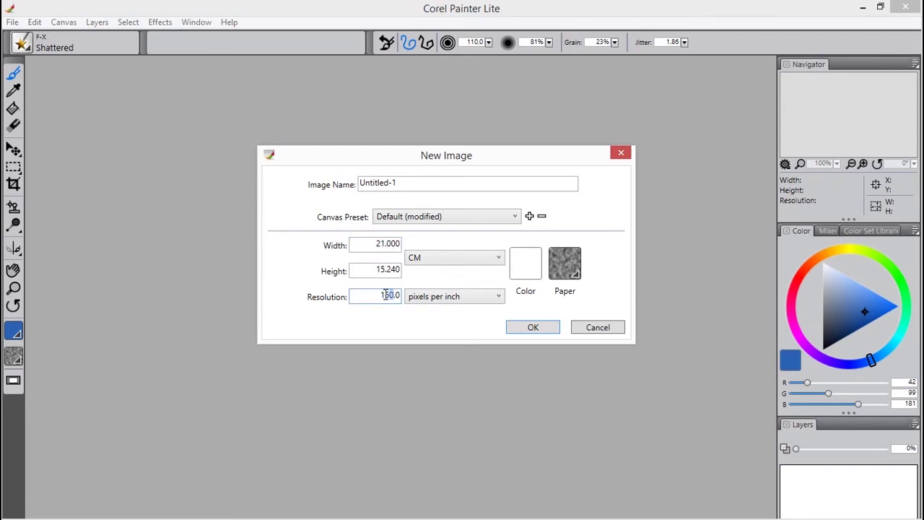
text(300)
click(427, 264)
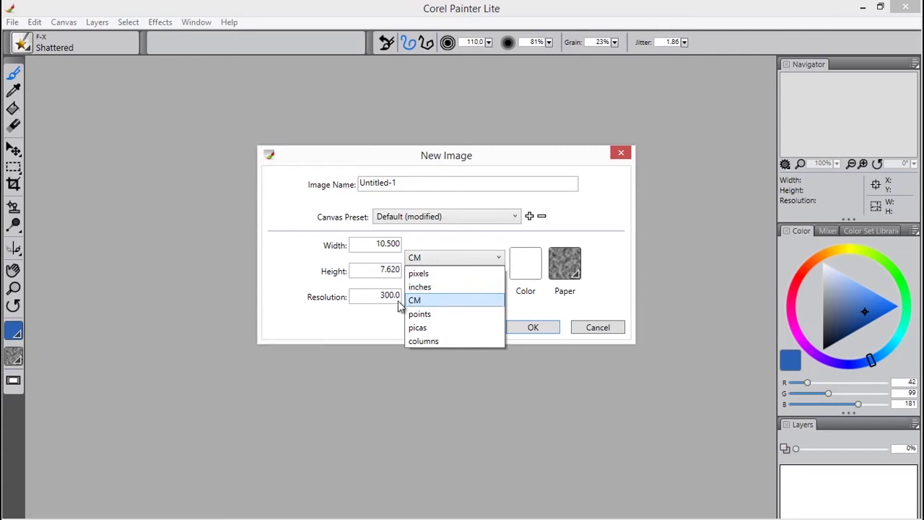
click(428, 301)
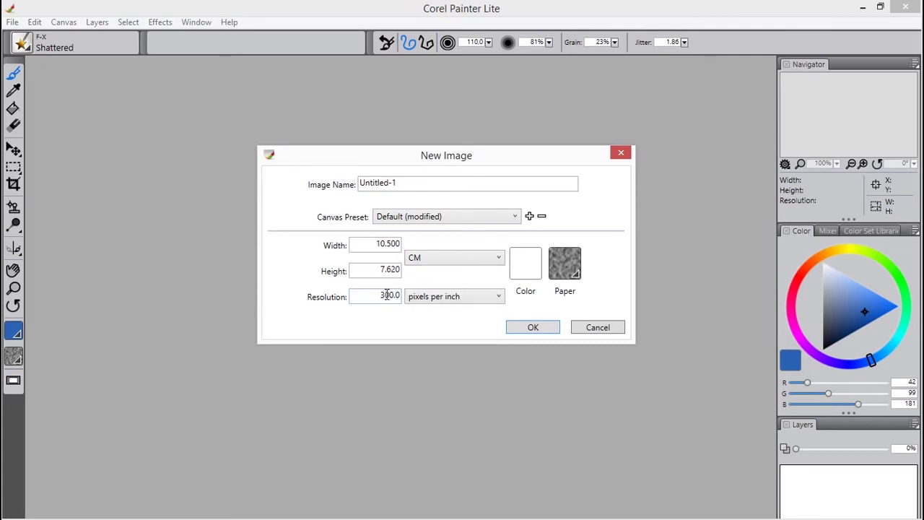
Switch the canvas size units to pixels and set the width to 1200 and the height to 800.
click(422, 262)
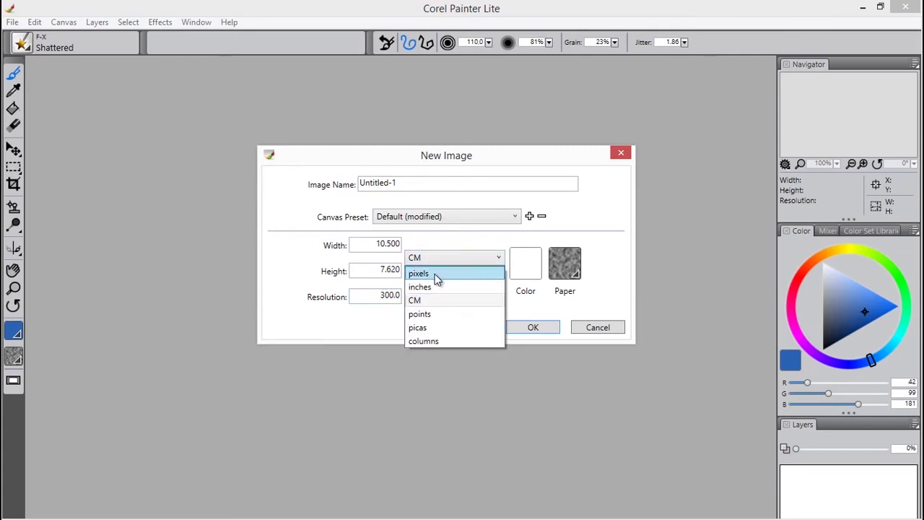
click(426, 274)
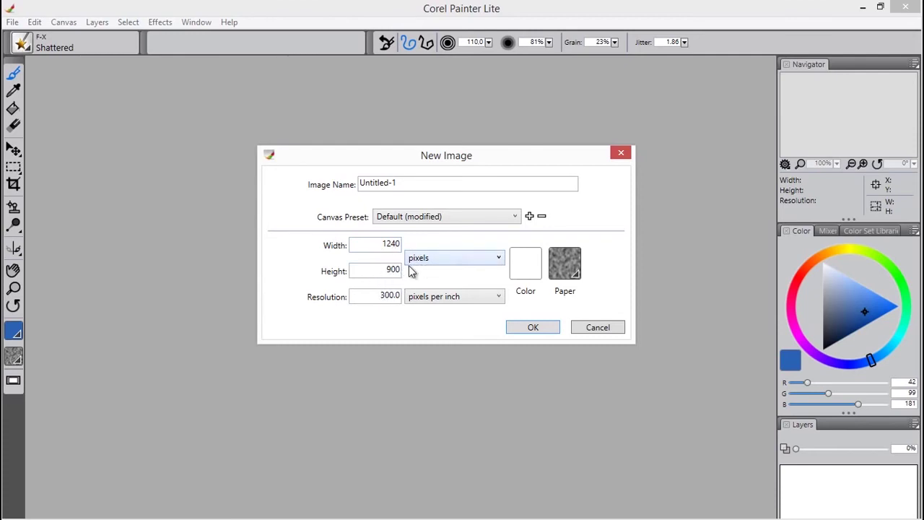
double_click(385, 244)
text(1200)
click(391, 270)
double_click(383, 294)
click(575, 275)
click(597, 271)
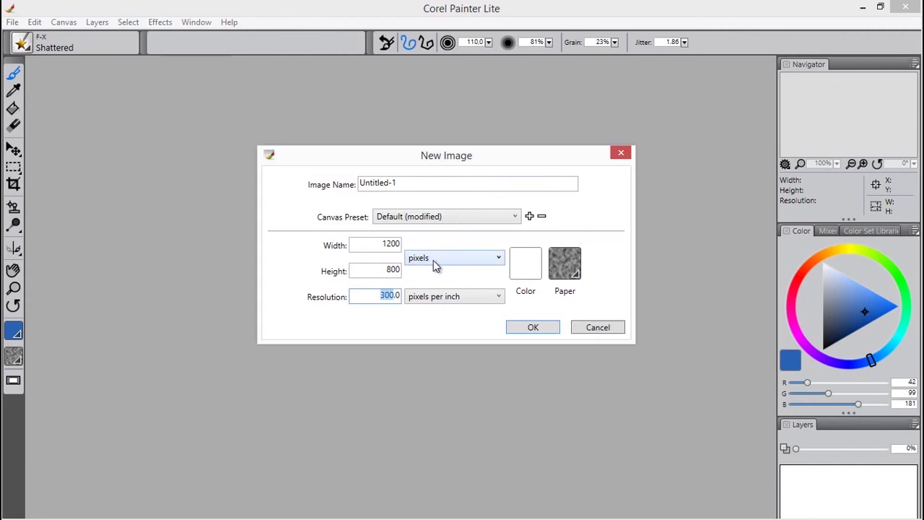
Save the canvas settings as a preset named wlasny and create the image from it.
click(531, 218)
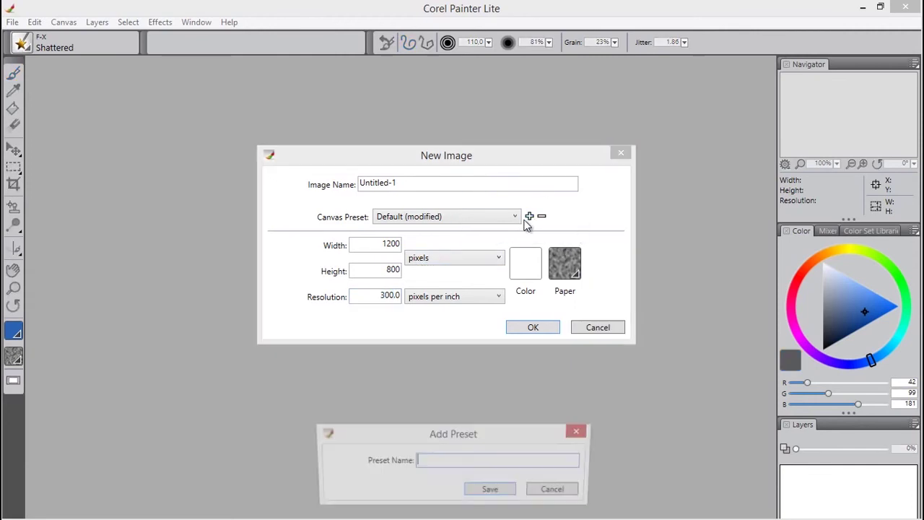
text(wlasny)
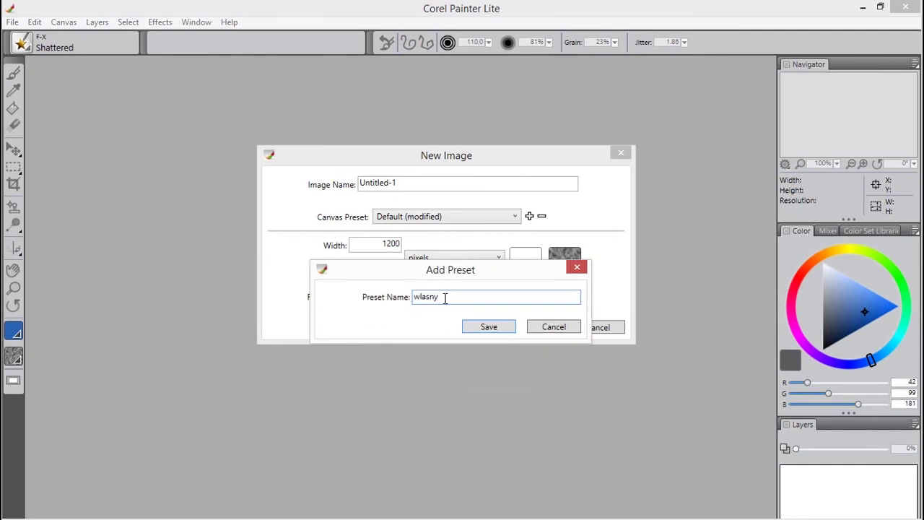
click(495, 328)
click(434, 216)
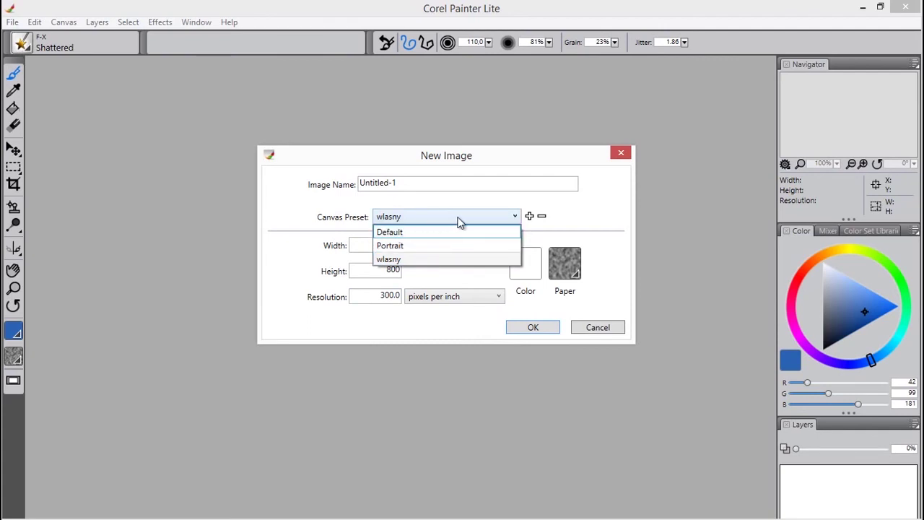
click(583, 227)
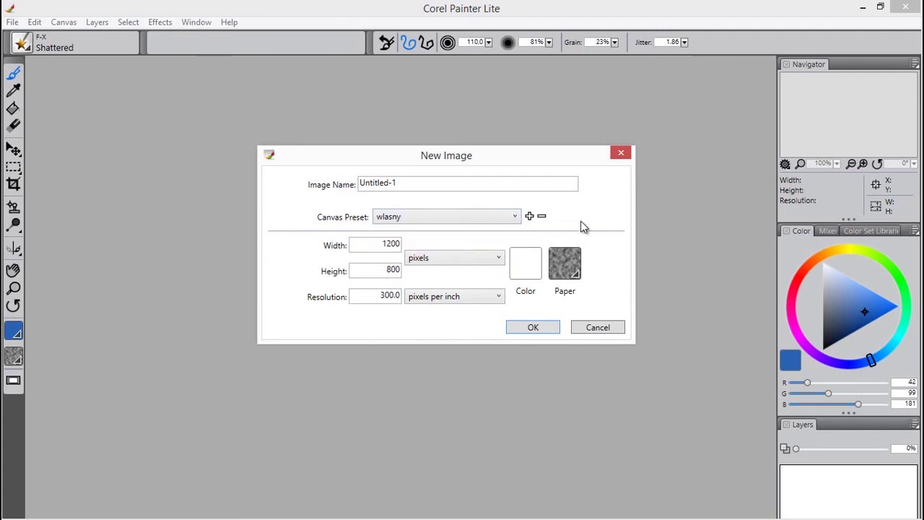
click(532, 327)
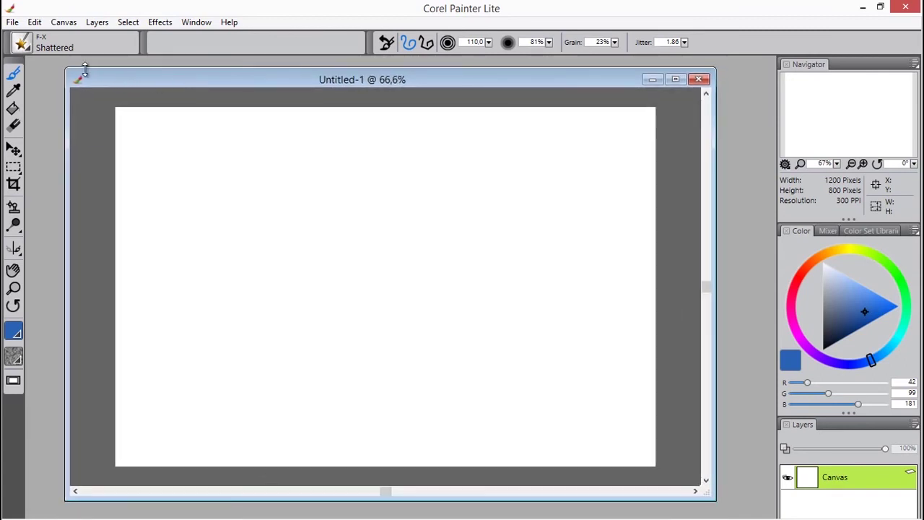
Make the document window slightly smaller and toggle the full-screen canvas view on and off.
mouse_move(71, 67)
mouse_down()
mouse_move(99, 89)
mouse_move(81, 76)
mouse_up()
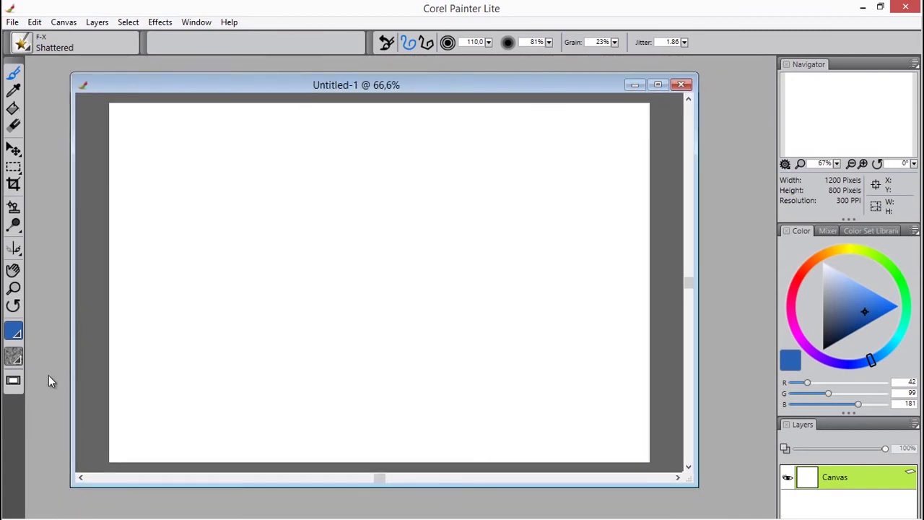
click(14, 382)
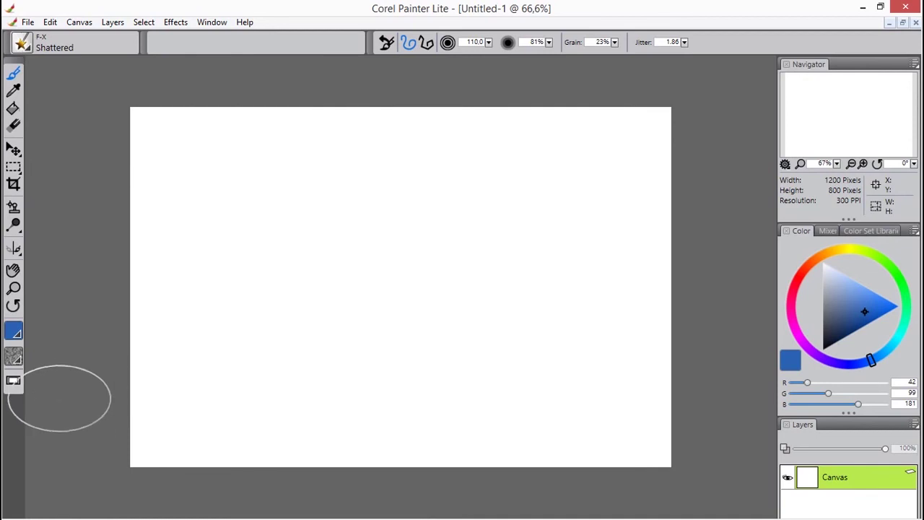
click(13, 383)
Open the general preferences and review the Performance and Interface settings.
click(33, 22)
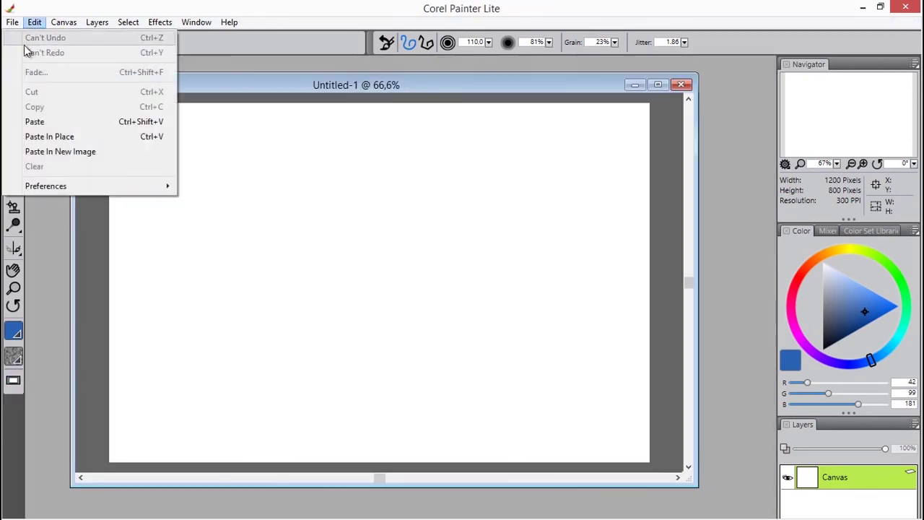
mouse_move(58, 187)
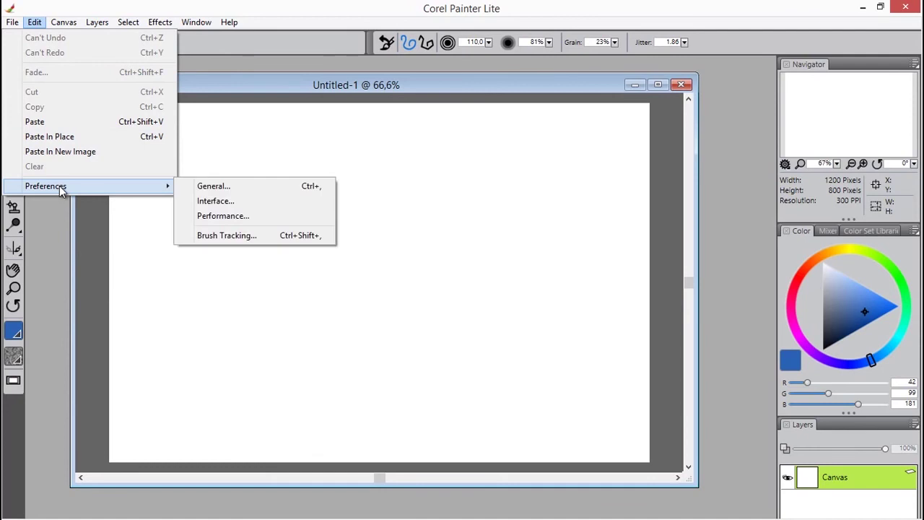
click(236, 187)
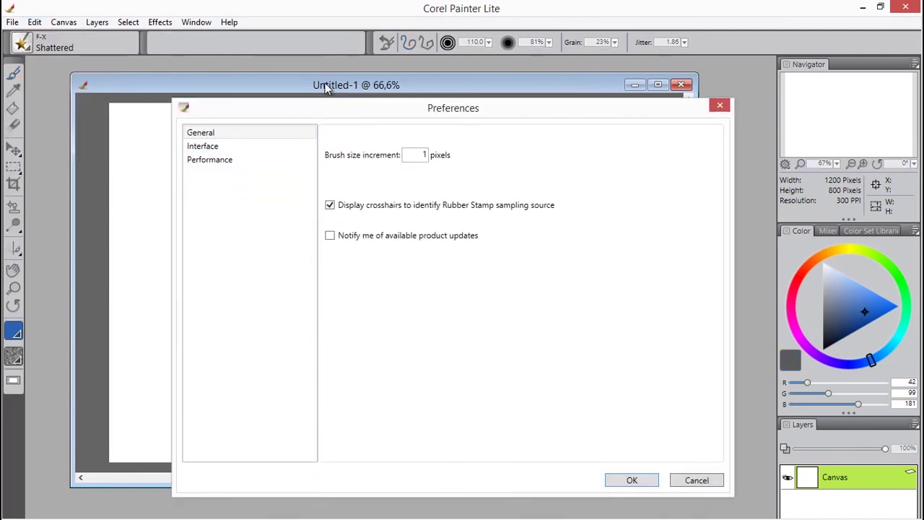
click(244, 110)
click(241, 126)
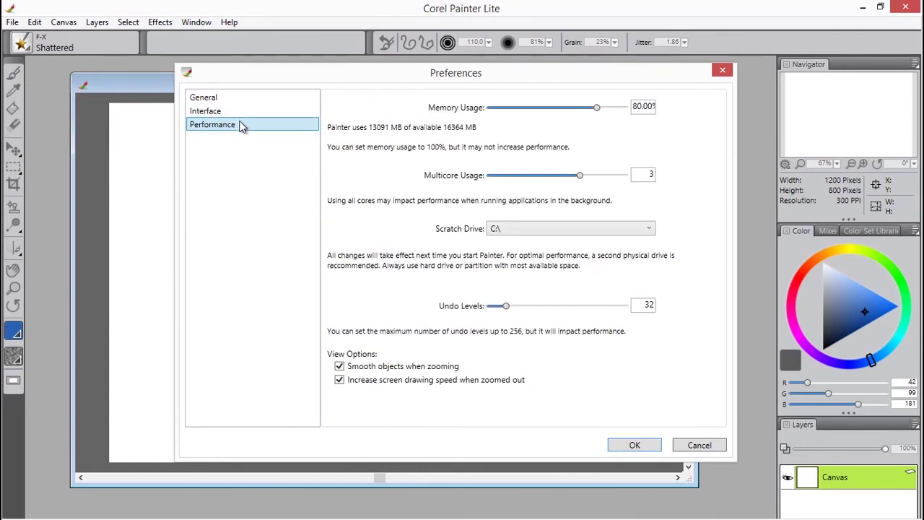
click(242, 113)
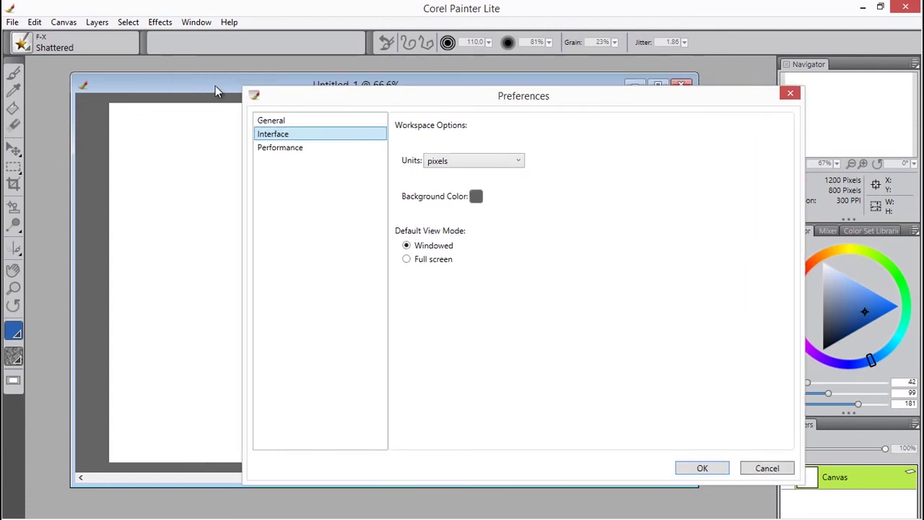
Set the default view mode to Full screen in the Interface preferences and apply the change.
drag(278, 94, 226, 69)
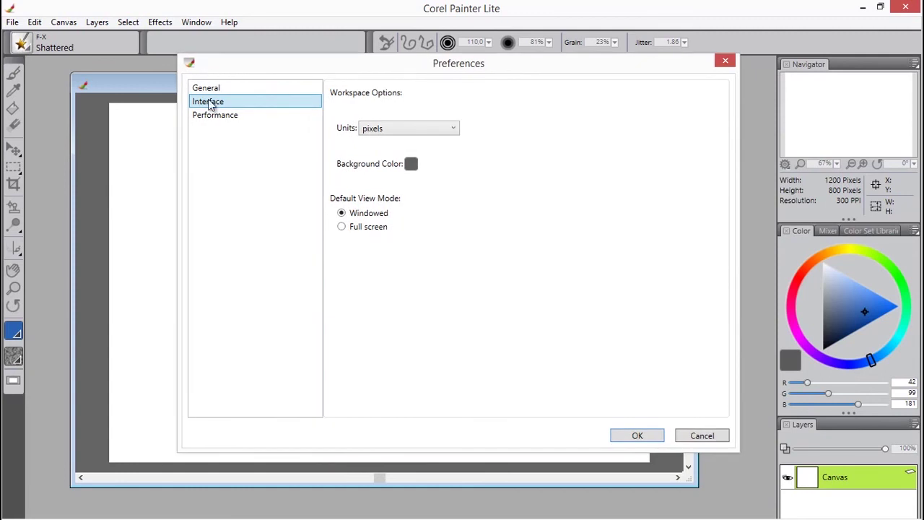
click(343, 234)
click(341, 212)
click(342, 227)
click(342, 213)
click(341, 227)
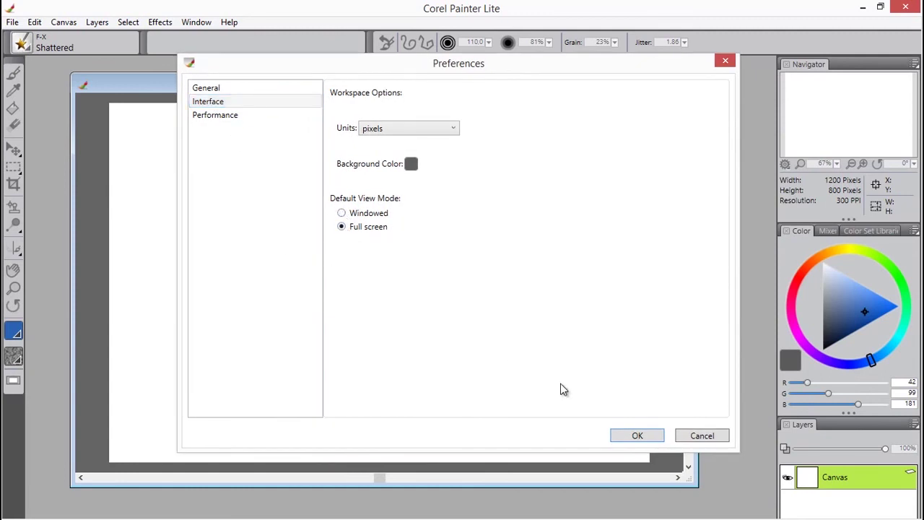
click(637, 435)
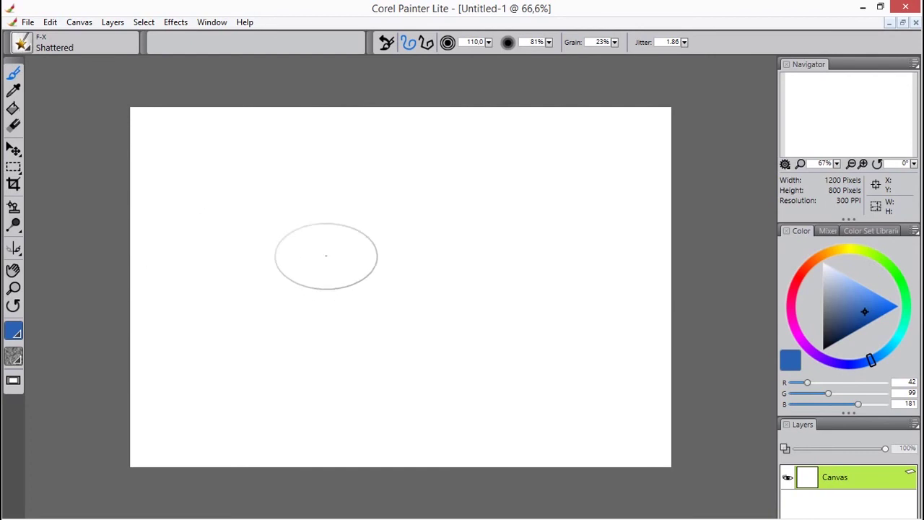
Look over the available paper textures and the Canvas Size options for adding pixels to each side, then cancel the resizing.
click(14, 358)
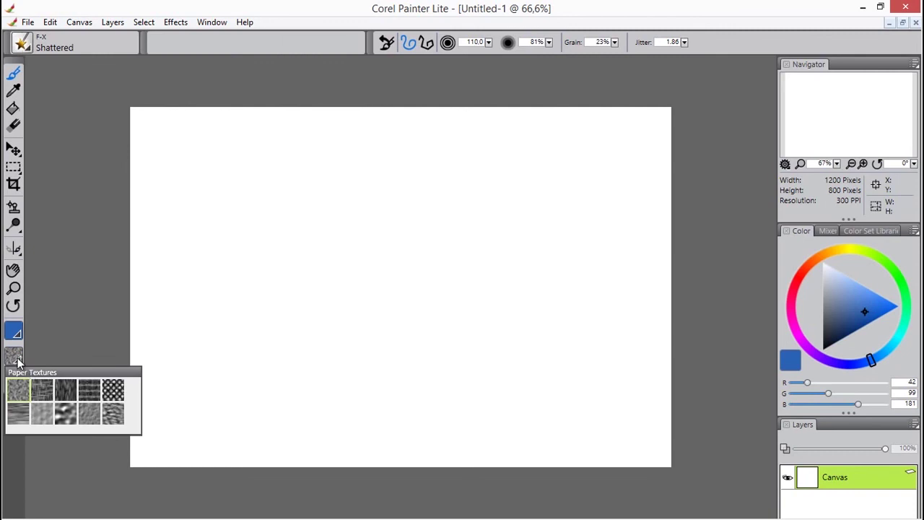
click(50, 22)
mouse_move(74, 25)
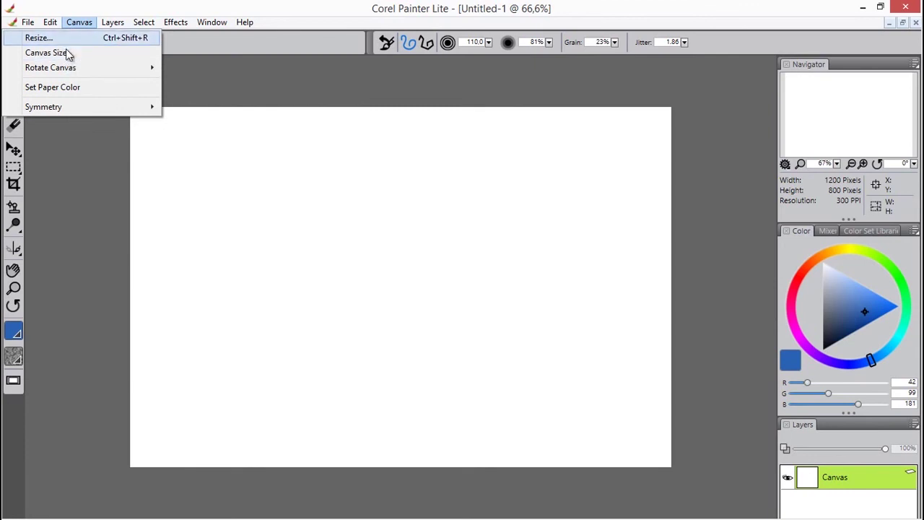
click(73, 53)
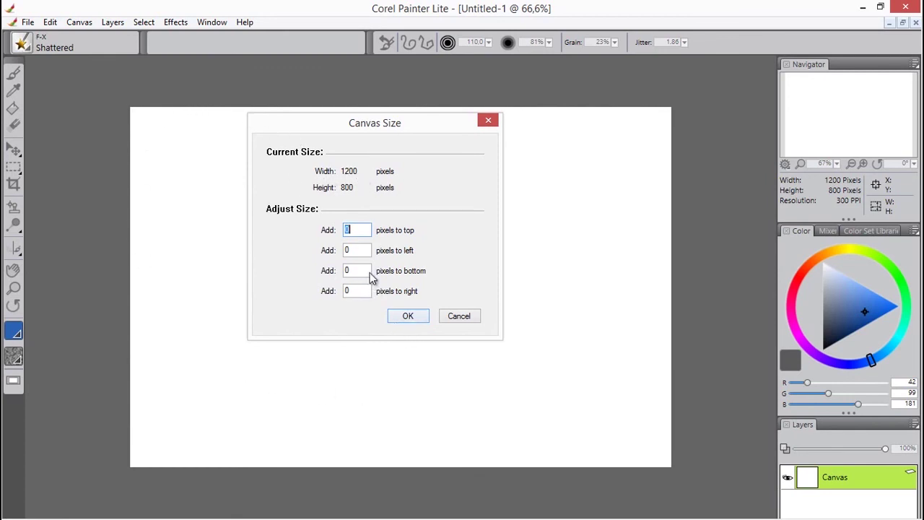
drag(369, 136, 390, 147)
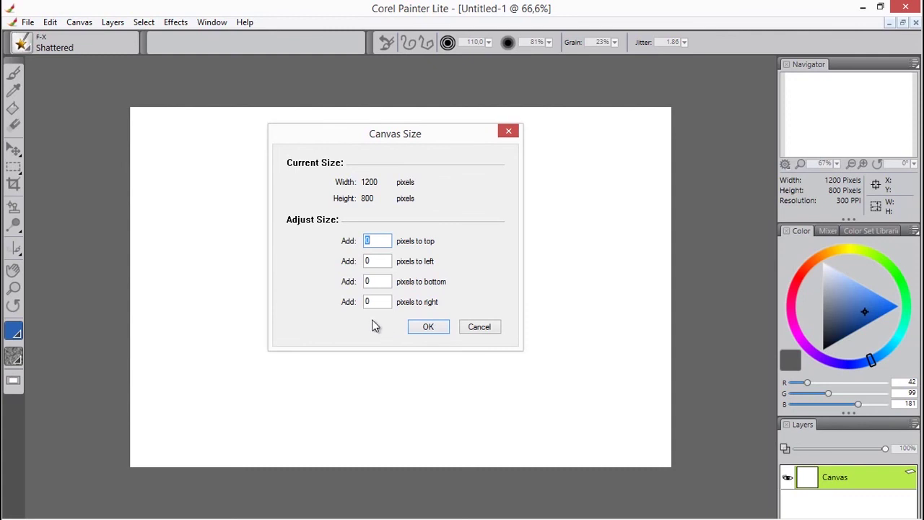
click(480, 326)
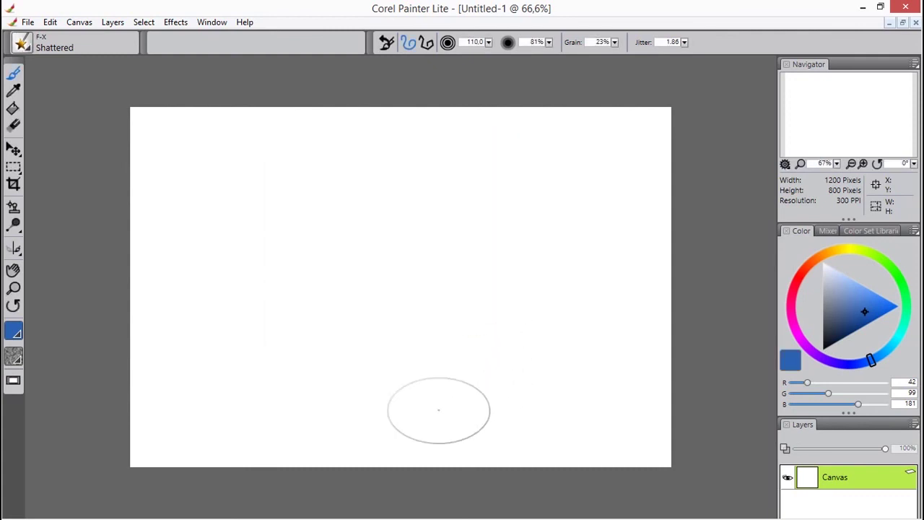